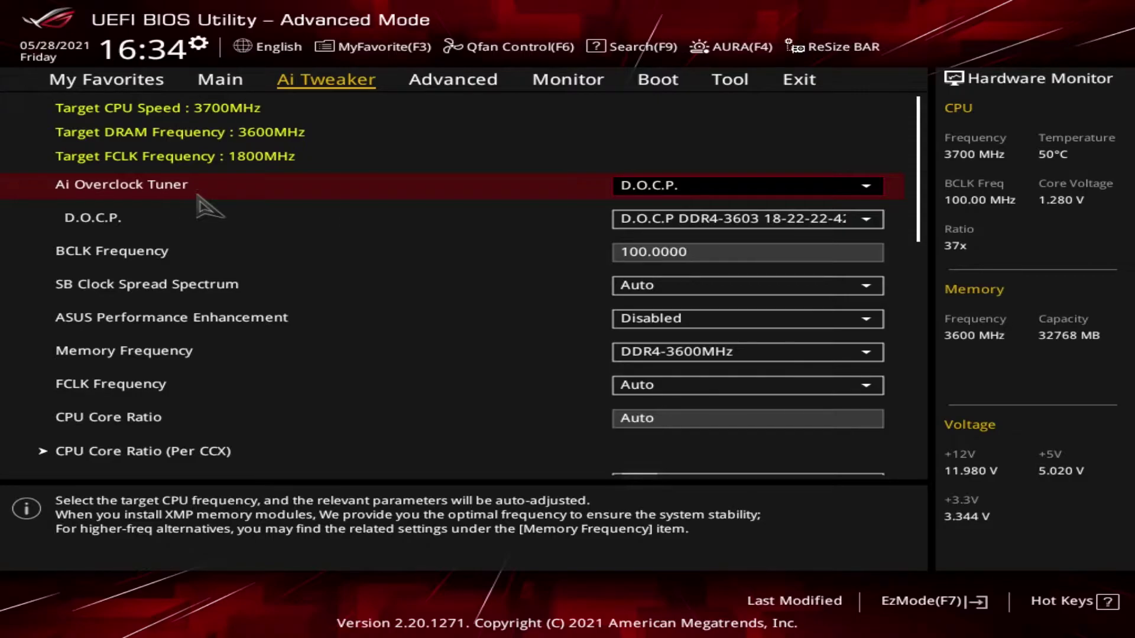
Keep Ai Overclock Tuner on D.O.C.P. with DDR4-3603, then view BCLK Frequency's 96.0–118.0MHz range.
{"action": "left_click", "coordinate": [824, 202]}
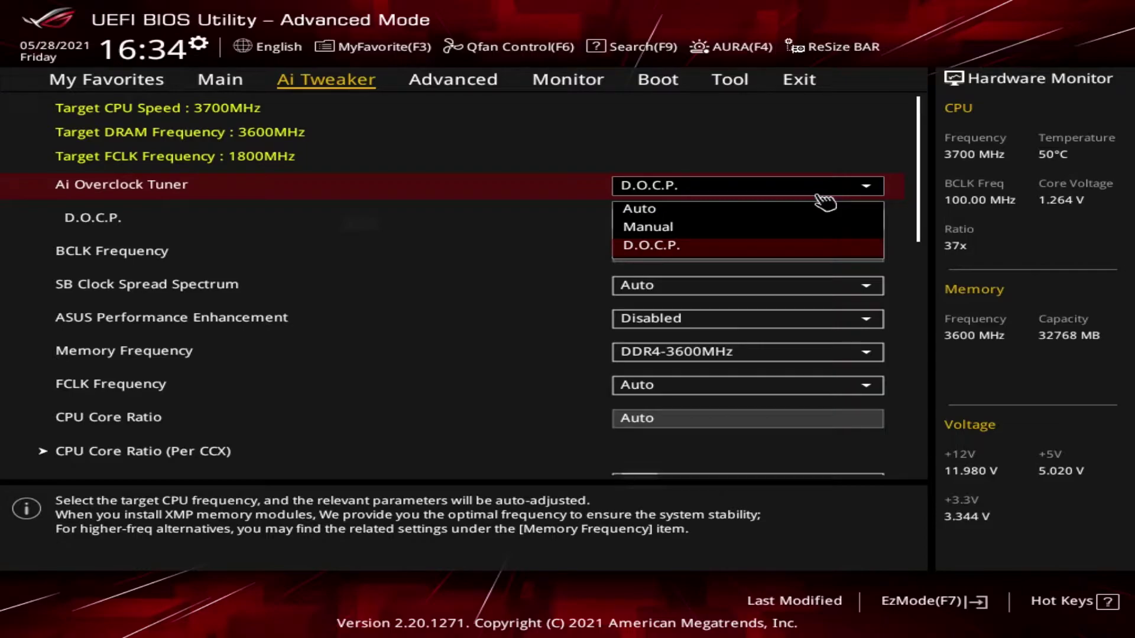
{"action": "left_click", "coordinate": [870, 185]}
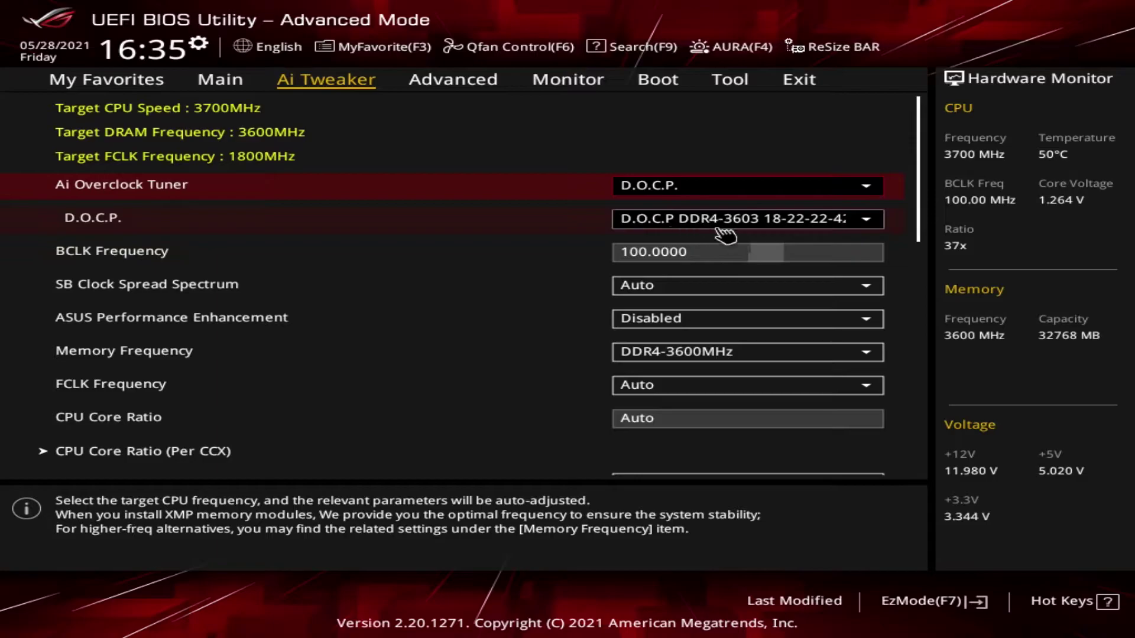
{"action": "left_click", "coordinate": [865, 220]}
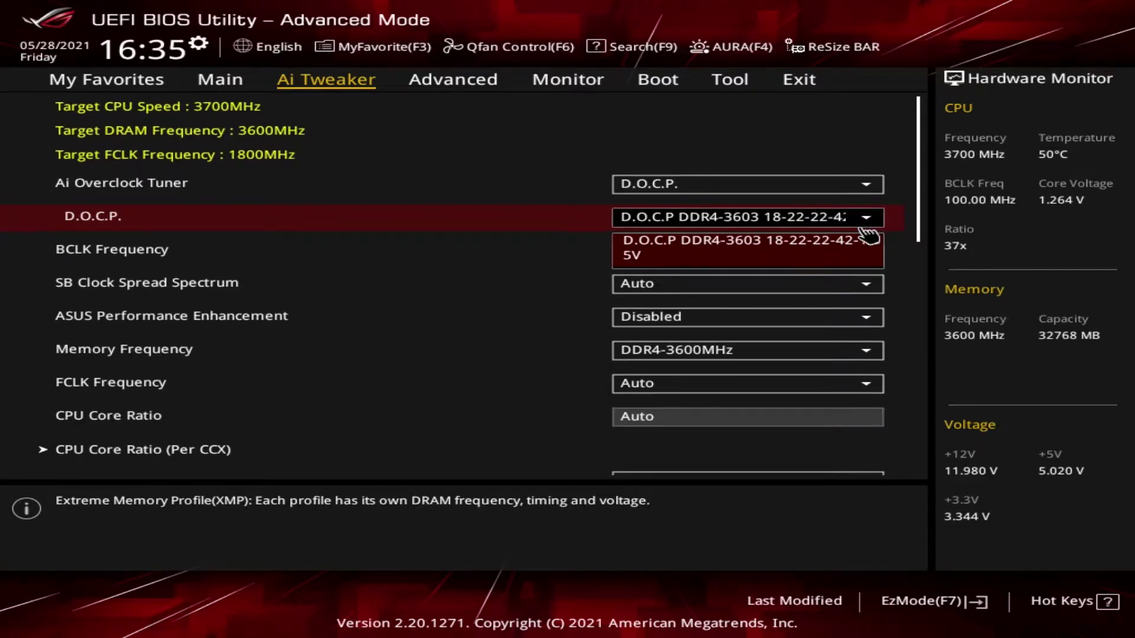
{"action": "left_click", "coordinate": [863, 245]}
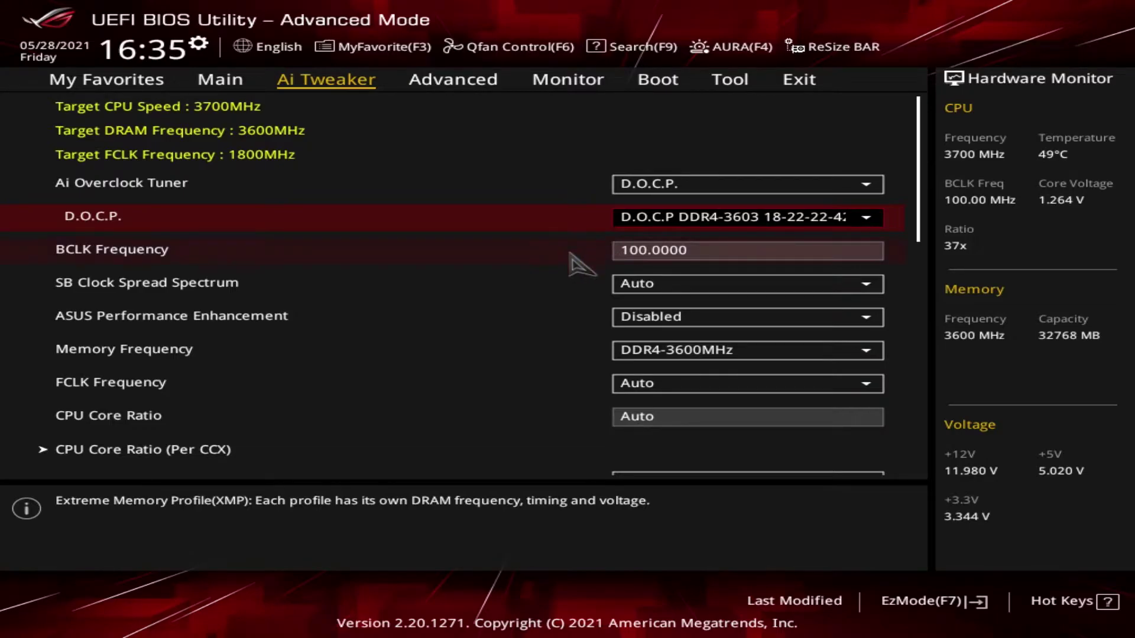
{"action": "left_click", "coordinate": [168, 257]}
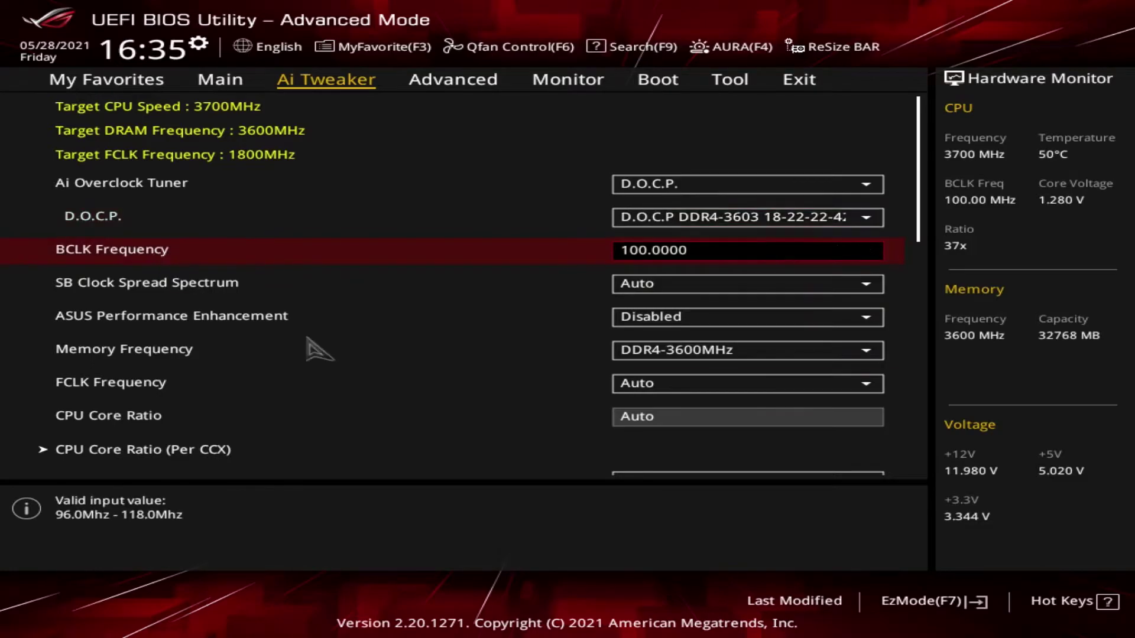
{"action": "left_click", "coordinate": [741, 288]}
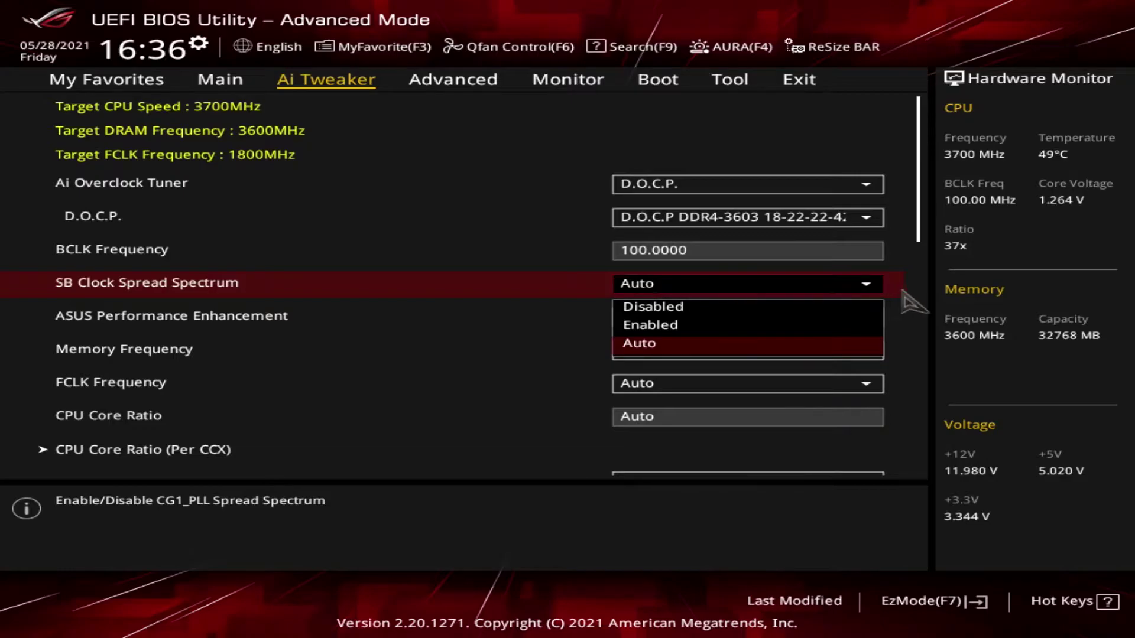
{"action": "left_click", "coordinate": [865, 291]}
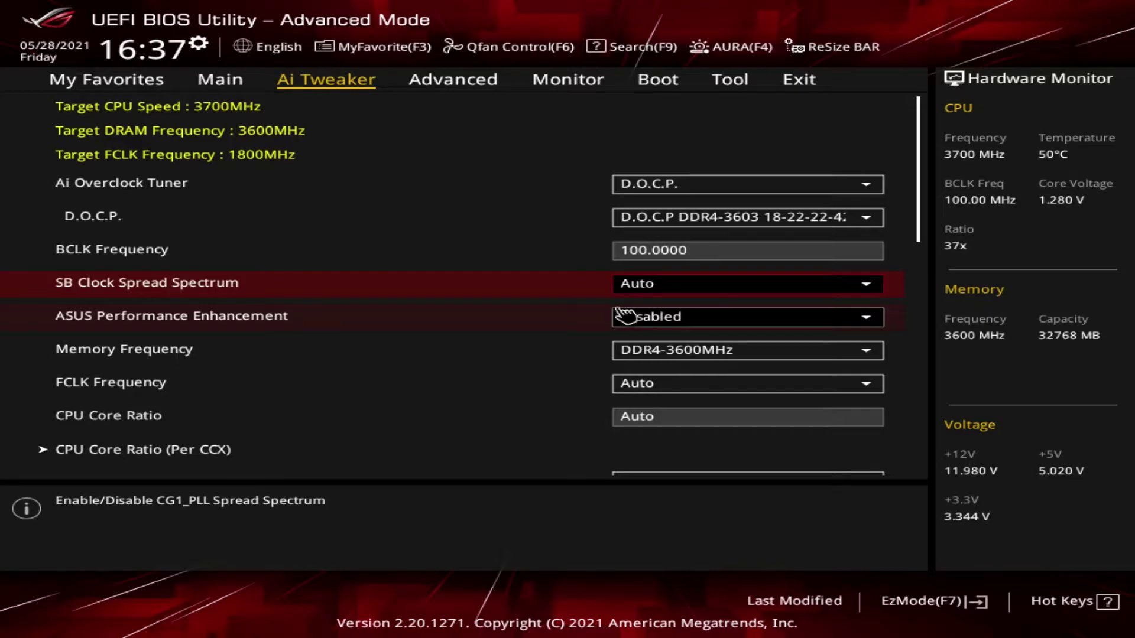
{"action": "left_click", "coordinate": [740, 325]}
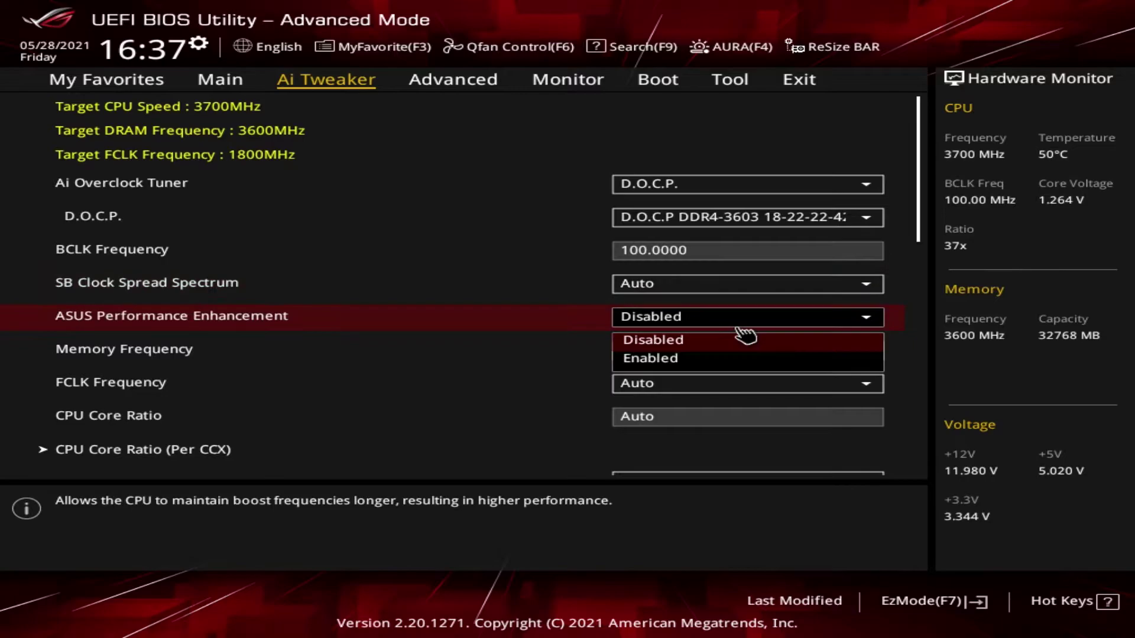
{"action": "left_click", "coordinate": [743, 340]}
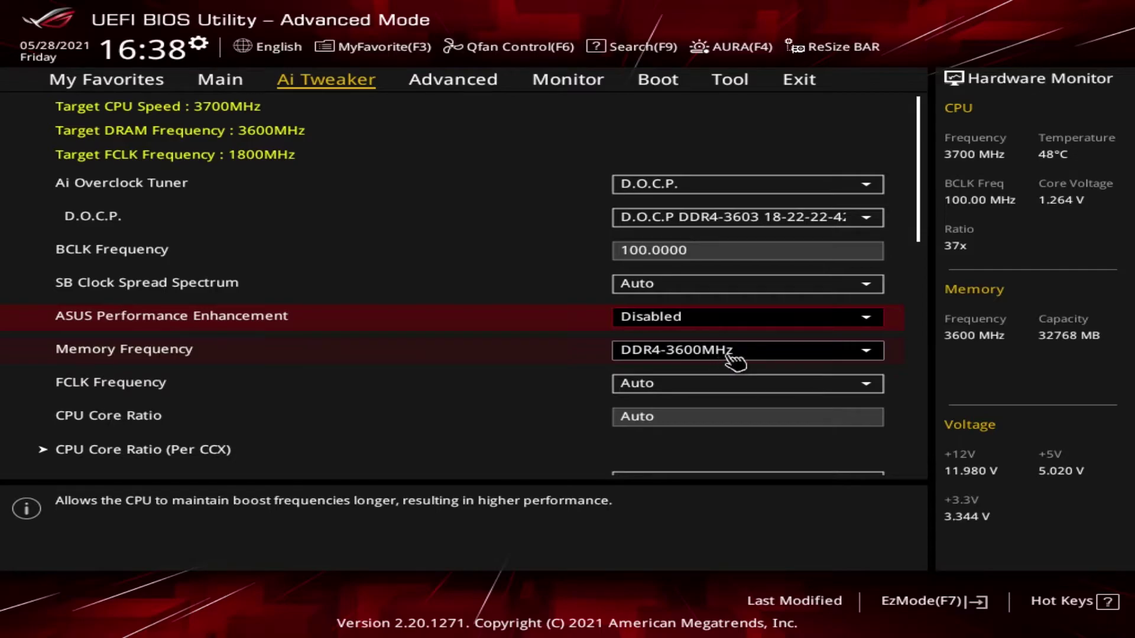
{"action": "scroll", "coordinate": [732, 353], "scroll_direction": "down", "scroll_amount": 1}
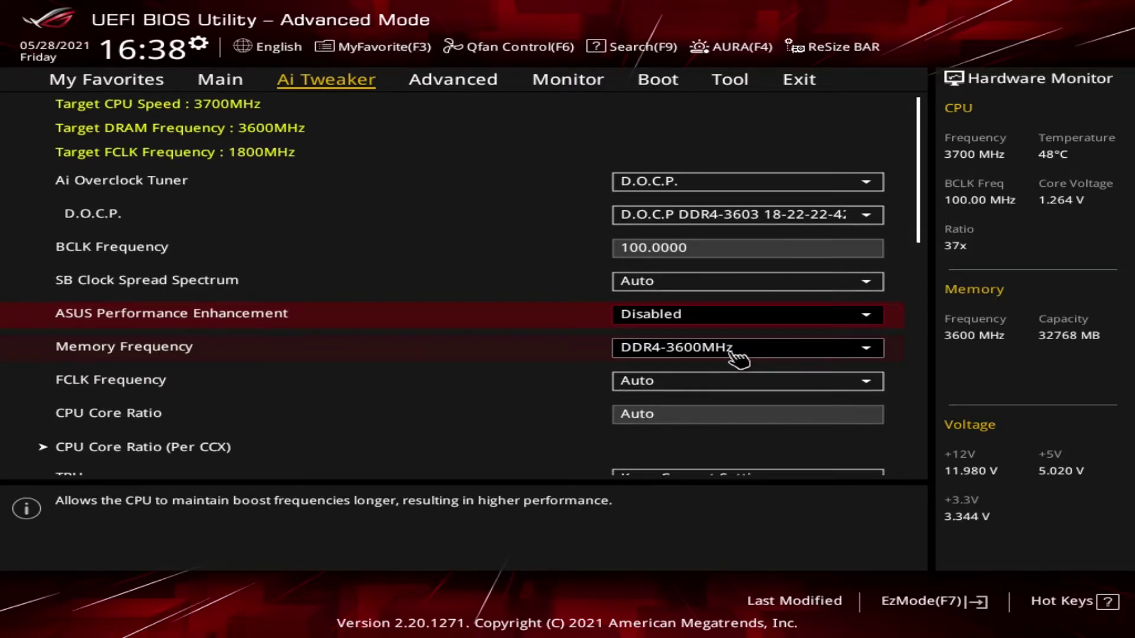
{"action": "left_click", "coordinate": [831, 354]}
{"action": "scroll", "coordinate": [695, 242], "scroll_direction": "down", "scroll_amount": 7}
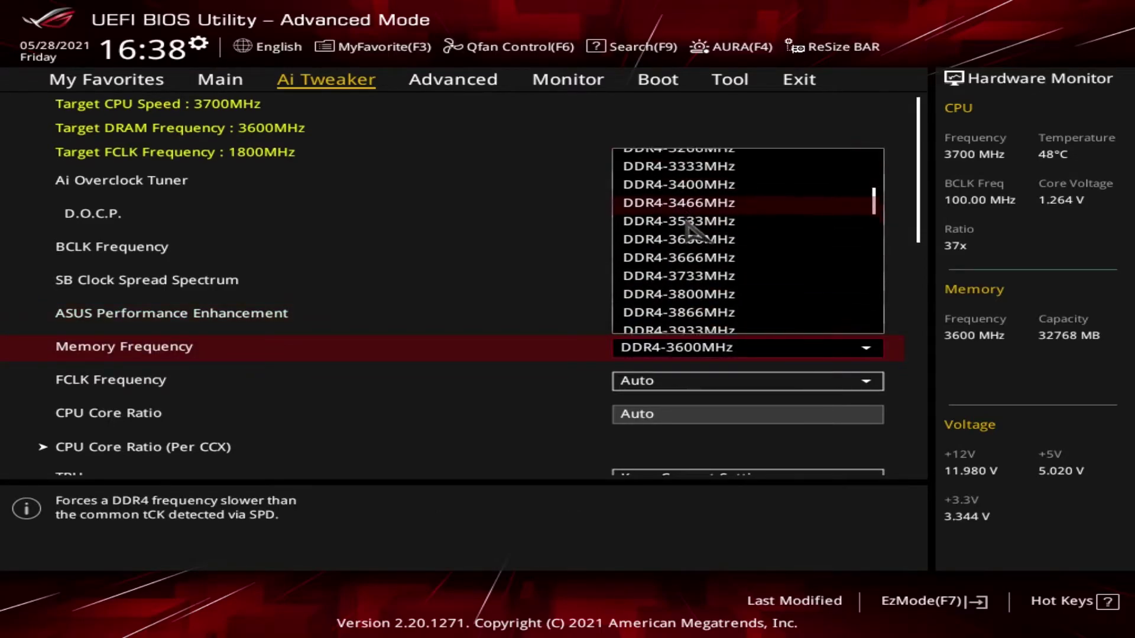
{"action": "scroll", "coordinate": [695, 242], "scroll_direction": "down", "scroll_amount": 1}
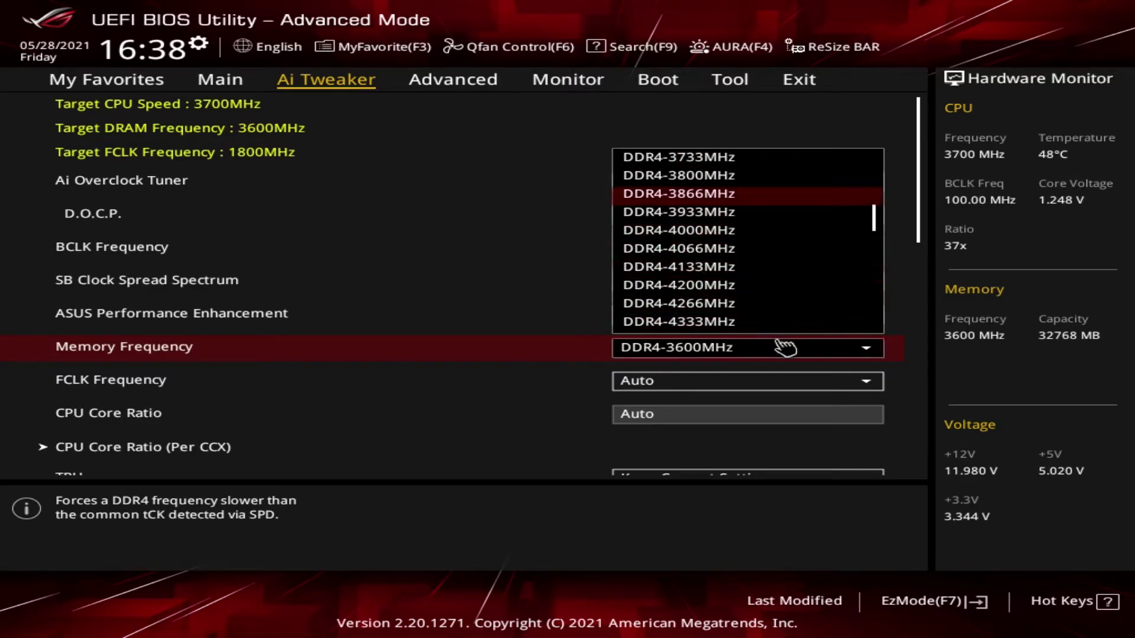
{"action": "left_click", "coordinate": [862, 349]}
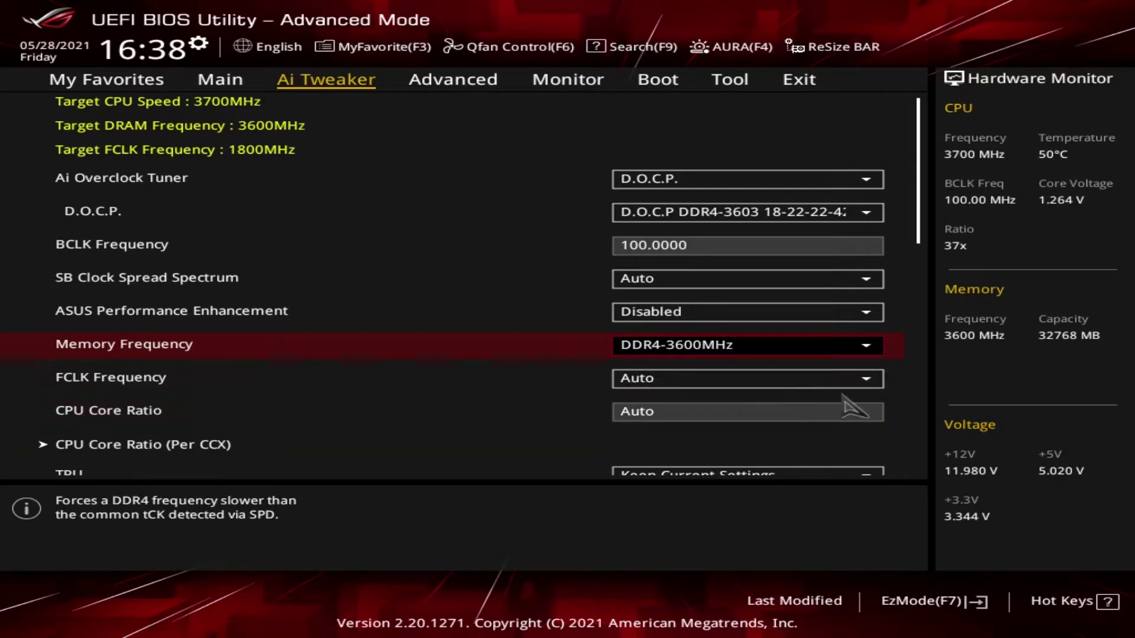
{"action": "scroll", "coordinate": [863, 402], "scroll_direction": "up", "scroll_amount": 1}
{"action": "left_click", "coordinate": [867, 384]}
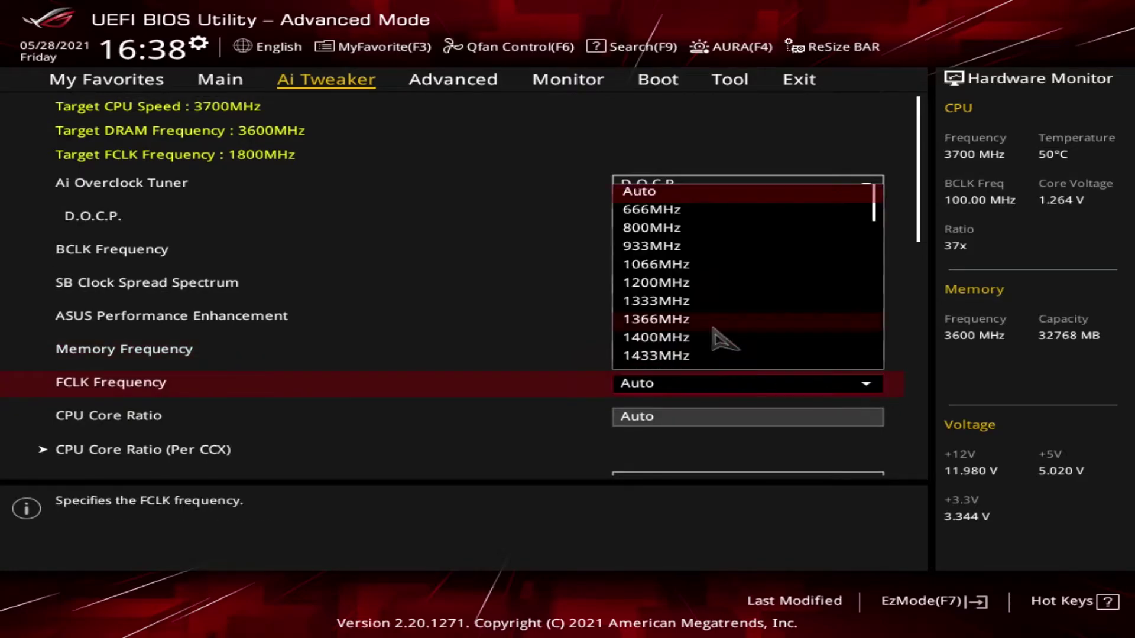
{"action": "scroll", "coordinate": [685, 307], "scroll_direction": "down", "scroll_amount": 11}
{"action": "scroll", "coordinate": [680, 327], "scroll_direction": "down", "scroll_amount": 15}
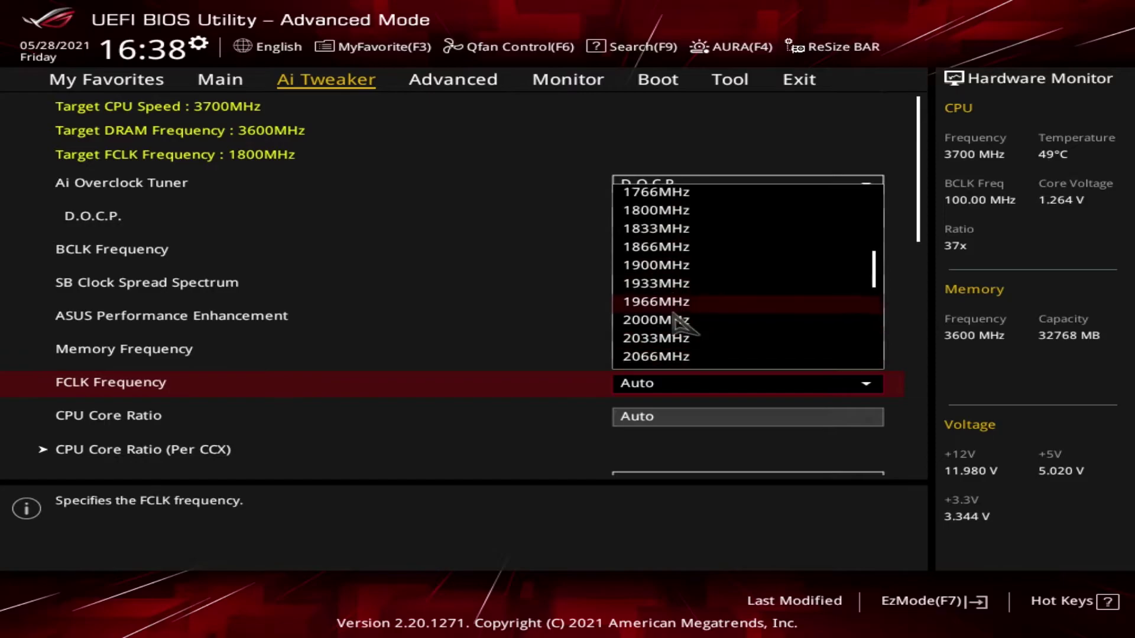
{"action": "scroll", "coordinate": [671, 334], "scroll_direction": "down", "scroll_amount": 16}
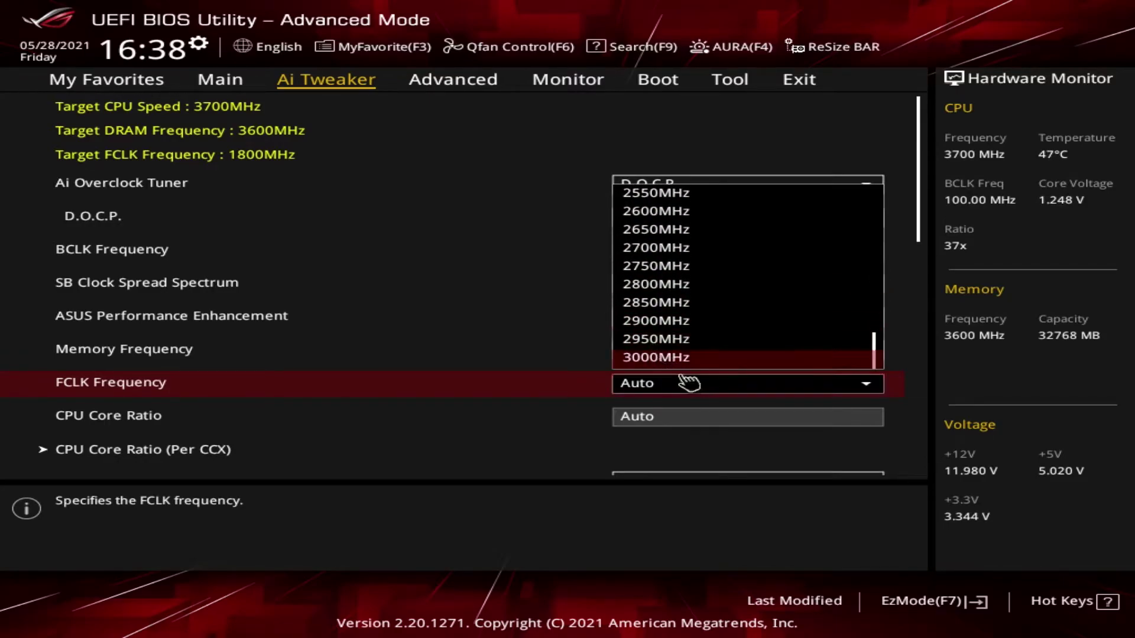
{"action": "left_click", "coordinate": [544, 399]}
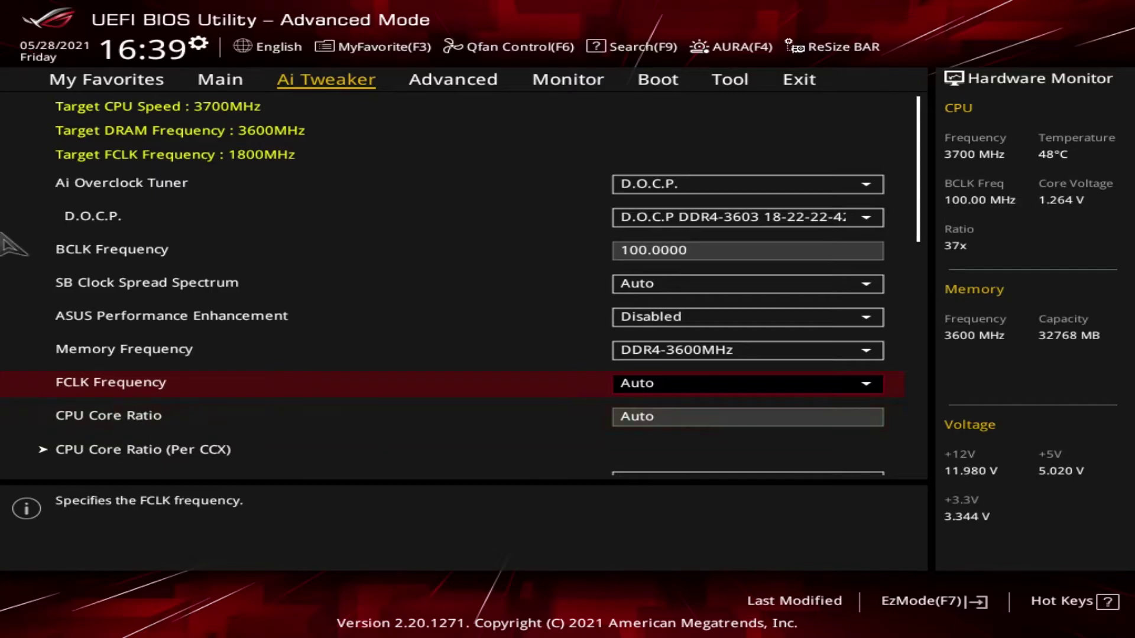
{"action": "left_click", "coordinate": [680, 391]}
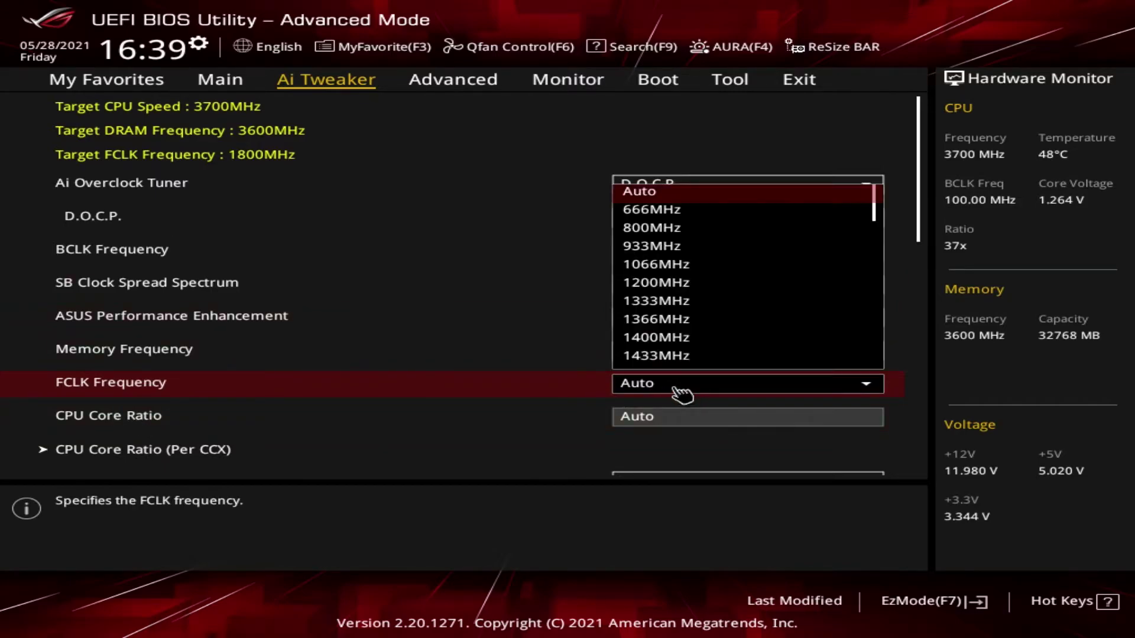
{"action": "left_click", "coordinate": [670, 416]}
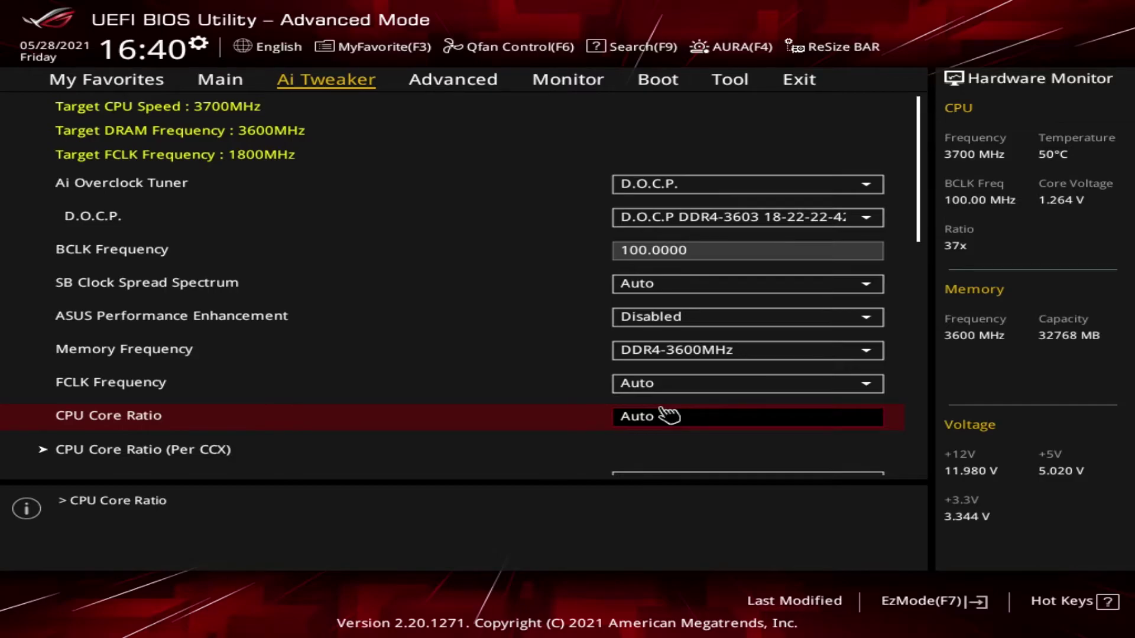
{"action": "key", "text": "Down"}
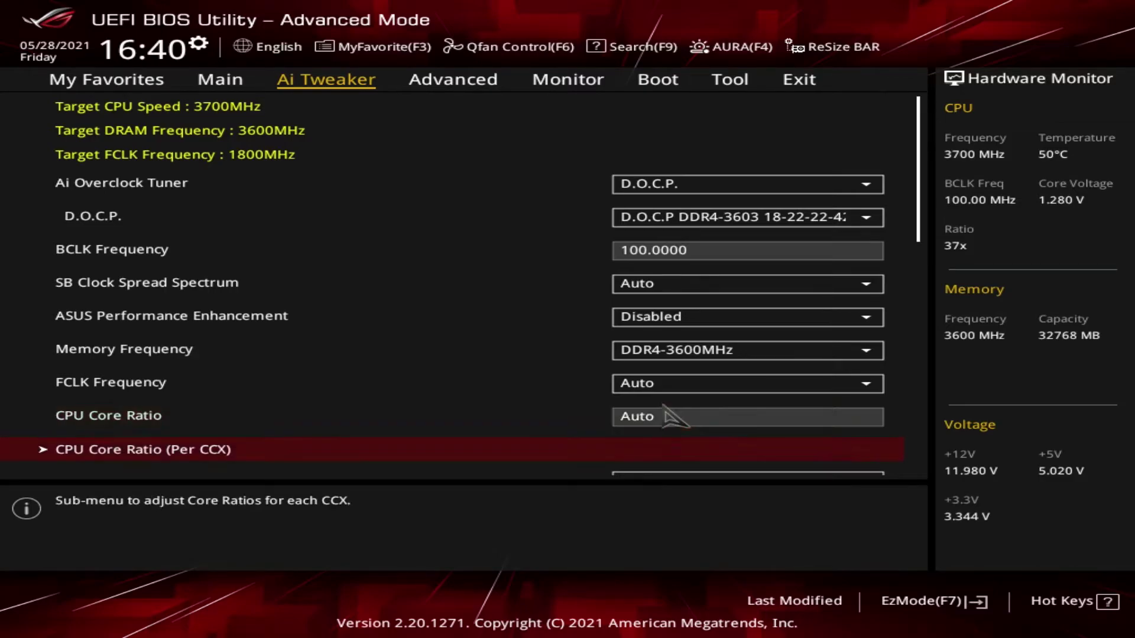
{"action": "left_click", "coordinate": [674, 414]}
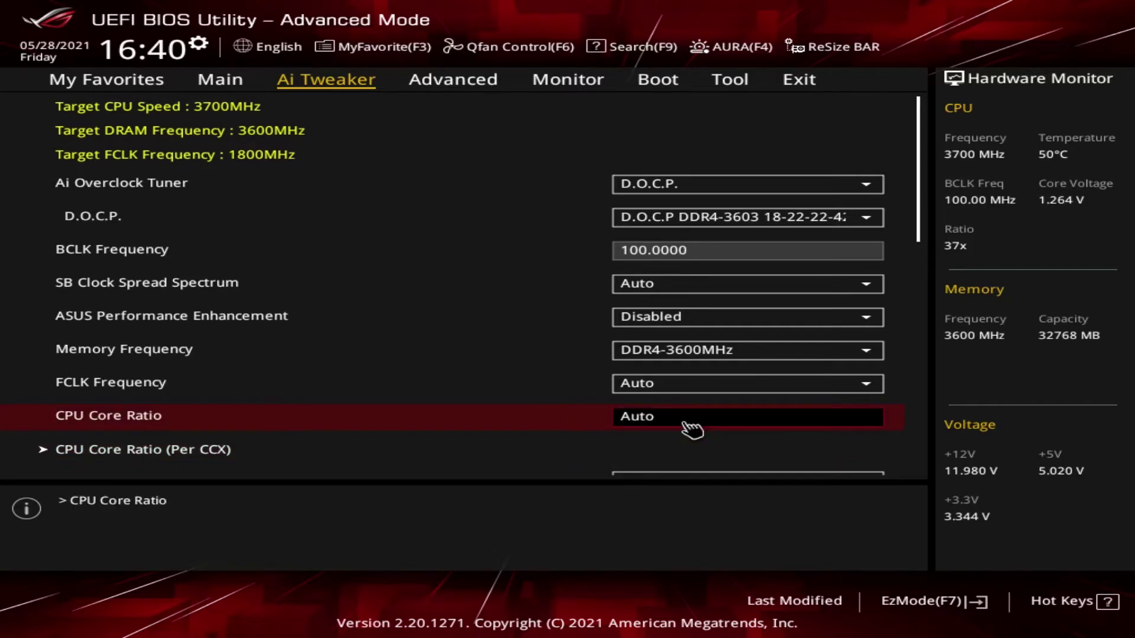
{"action": "type", "text": "28"}
{"action": "key", "text": "BackSpace"}
{"action": "key", "text": "BackSpace"}
{"action": "type", "text": "63.75"}
{"action": "key", "text": "BackSpace"}
{"action": "key", "text": "BackSpace"}
{"action": "key", "text": "BackSpace"}
{"action": "key", "text": "BackSpace"}
{"action": "key", "text": "BackSpace"}
{"action": "type", "text": "63.75"}
{"action": "key", "text": "Return"}
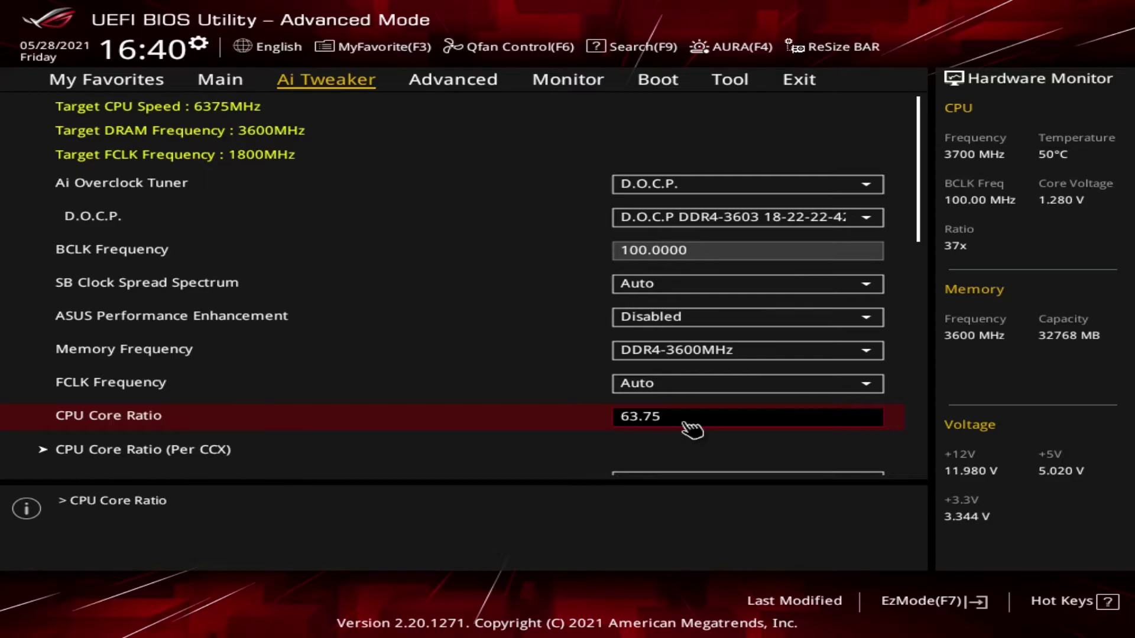
{"action": "key", "text": "BackSpace"}
{"action": "key", "text": "BackSpace"}
{"action": "key", "text": "BackSpace"}
{"action": "key", "text": "BackSpace"}
{"action": "key", "text": "BackSpace"}
{"action": "type", "text": "auto"}
{"action": "key", "text": "Return"}
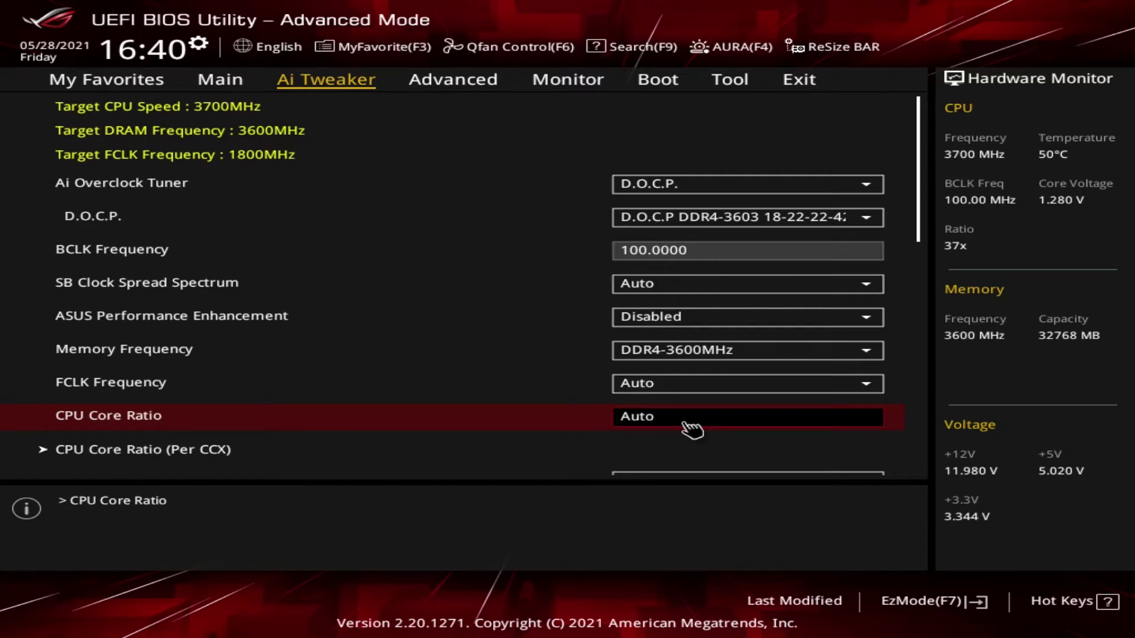
{"action": "left_click", "coordinate": [147, 458]}
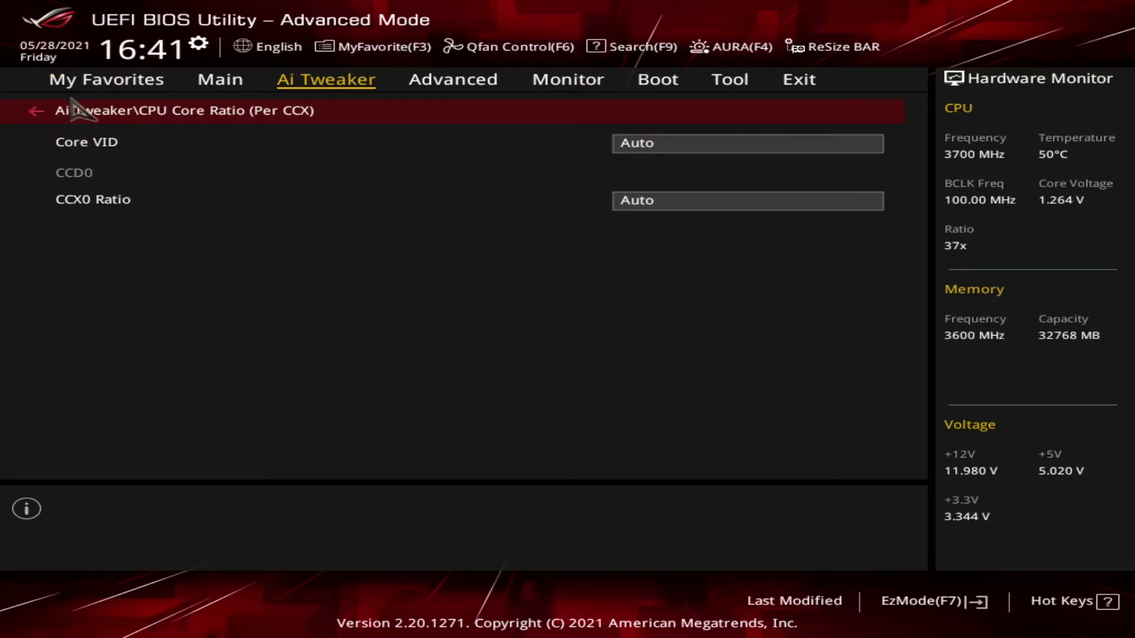
{"action": "left_click", "coordinate": [95, 114]}
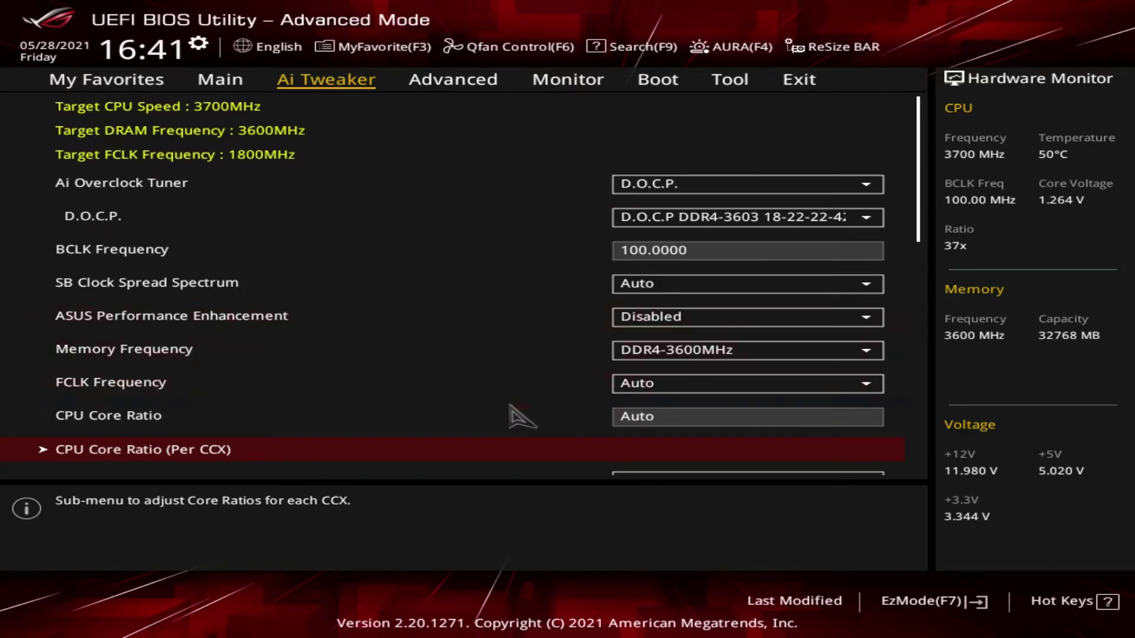
{"action": "scroll", "coordinate": [503, 437], "scroll_direction": "down", "scroll_amount": 1}
{"action": "scroll", "coordinate": [503, 437], "scroll_direction": "down", "scroll_amount": 3}
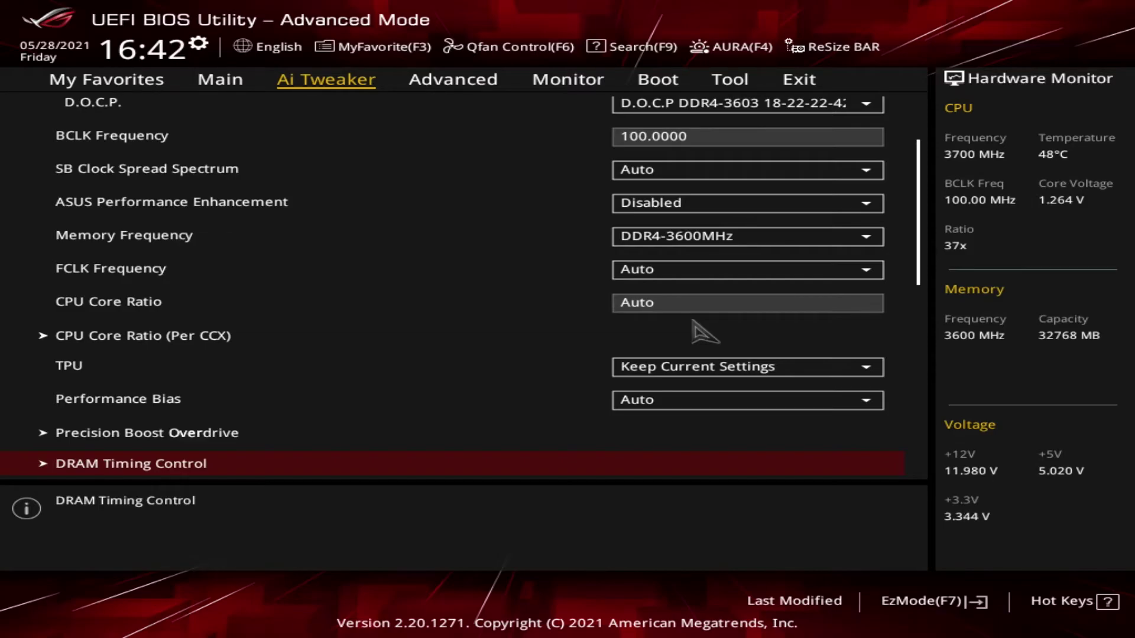
{"action": "left_click", "coordinate": [71, 377]}
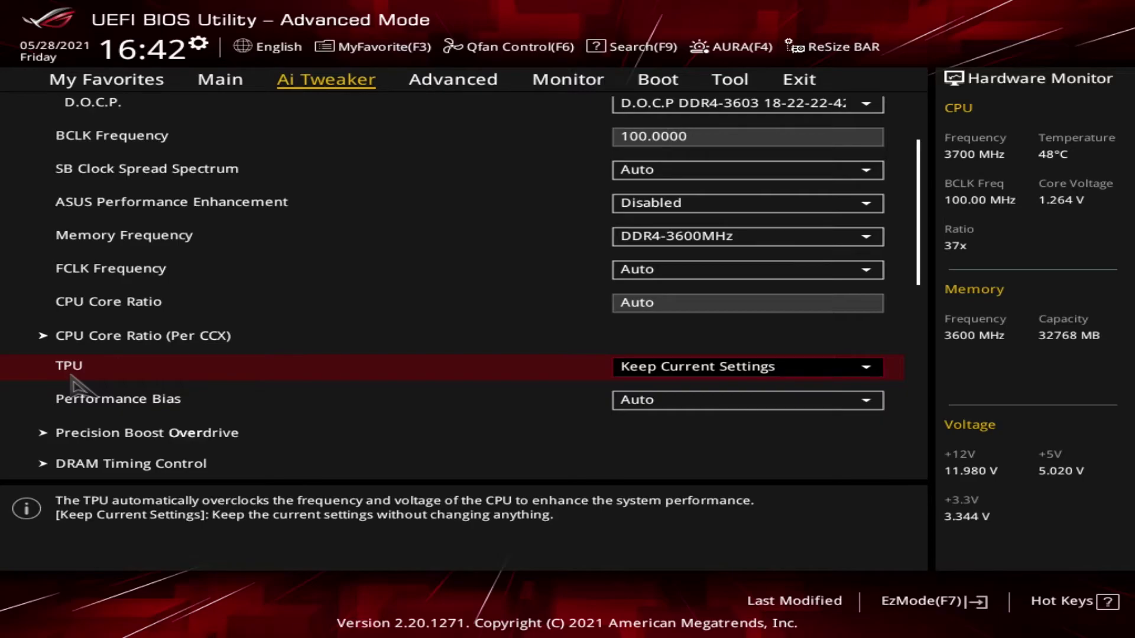
{"action": "left_click", "coordinate": [750, 369]}
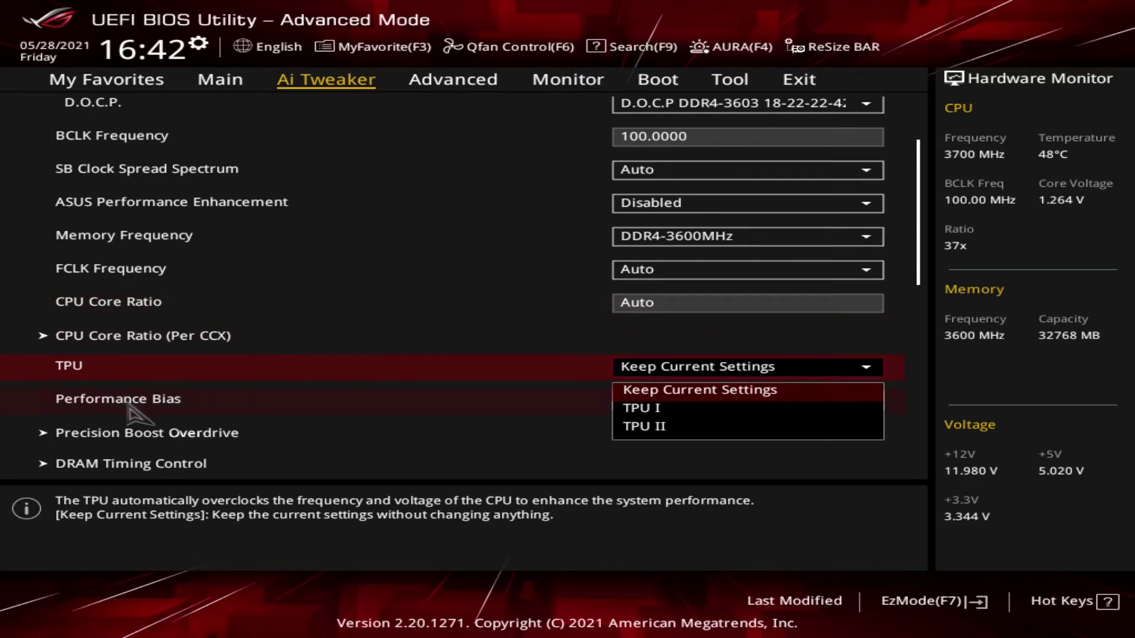
{"action": "key", "text": "Escape"}
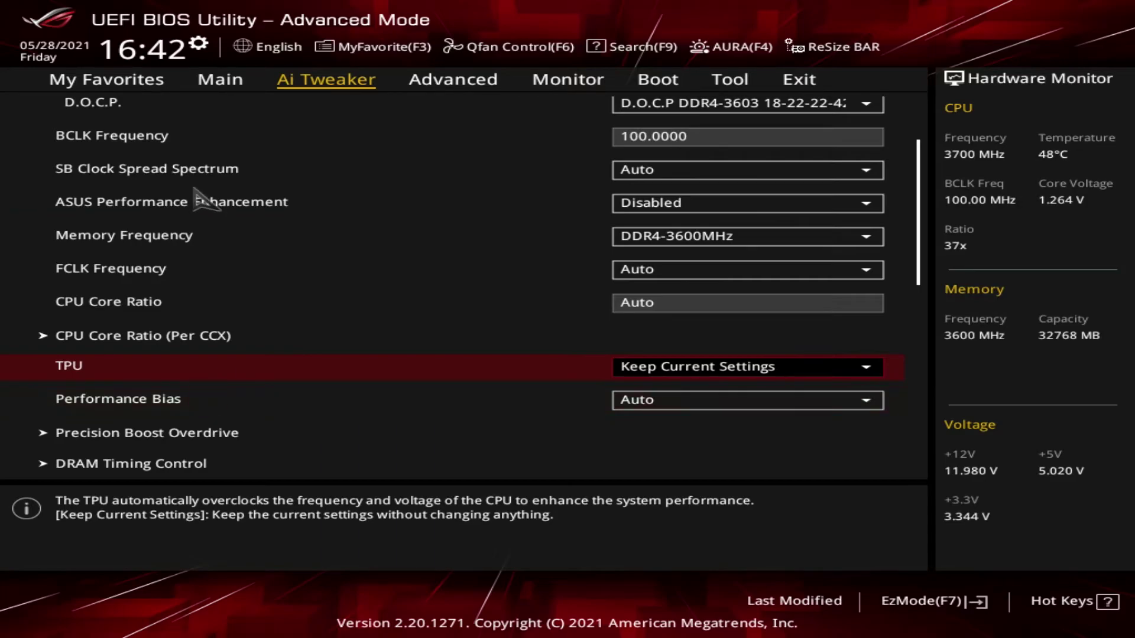
{"action": "left_click", "coordinate": [721, 372]}
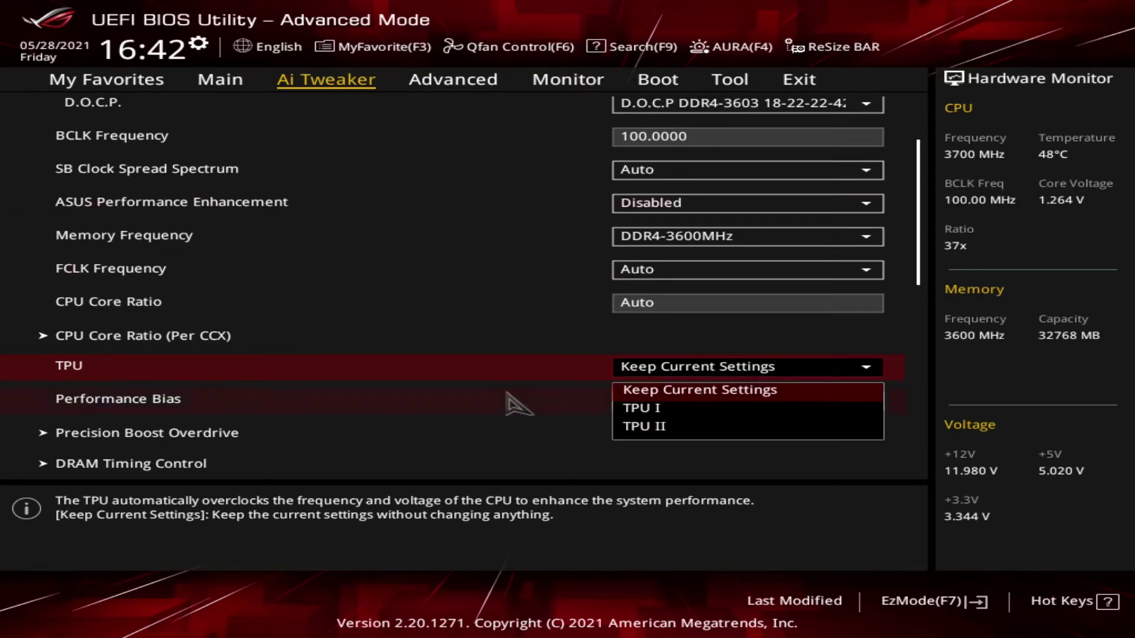
{"action": "key", "text": "Escape"}
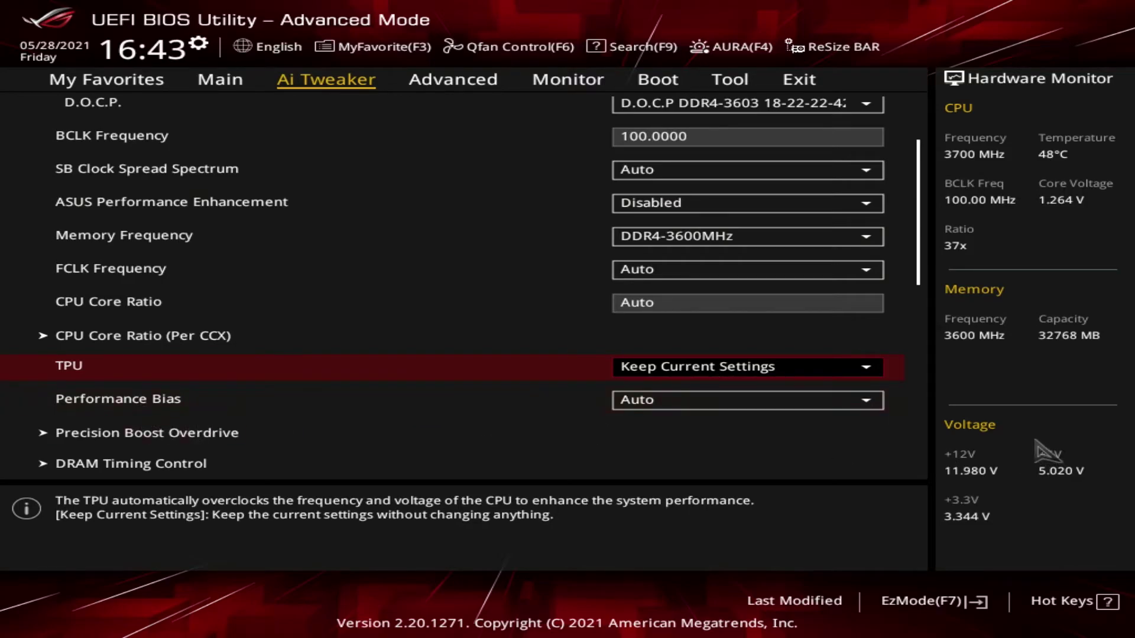
{"action": "left_click", "coordinate": [791, 409]}
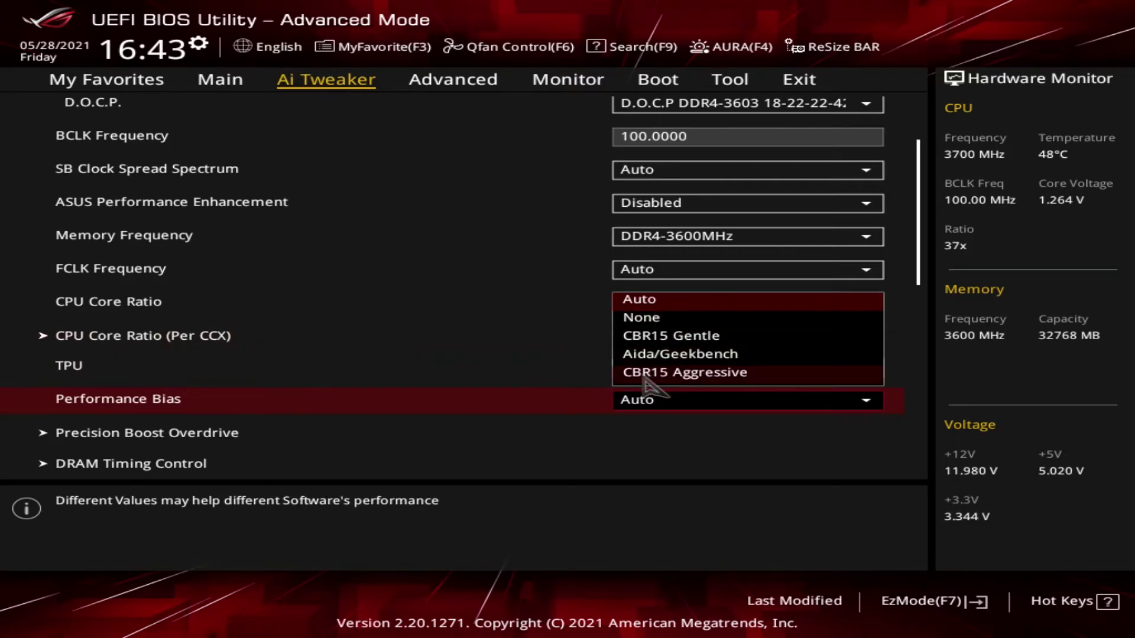
{"action": "left_click", "coordinate": [558, 409]}
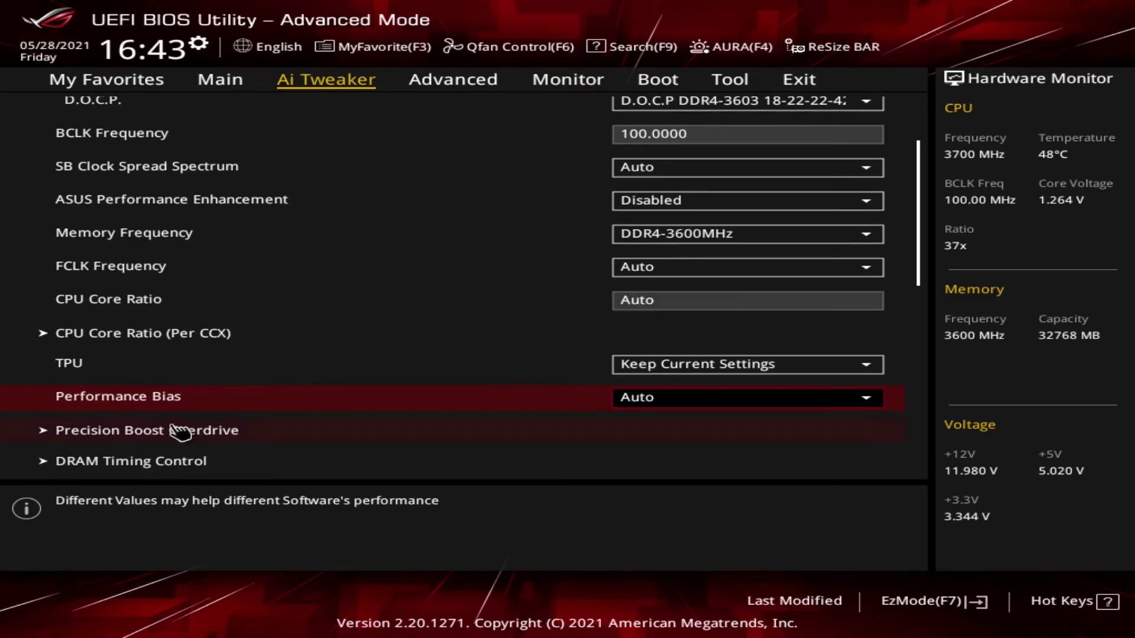
Open the Precision Boost Overdrive submenu from the Ai Tweaker list.
{"action": "left_click", "coordinate": [107, 431]}
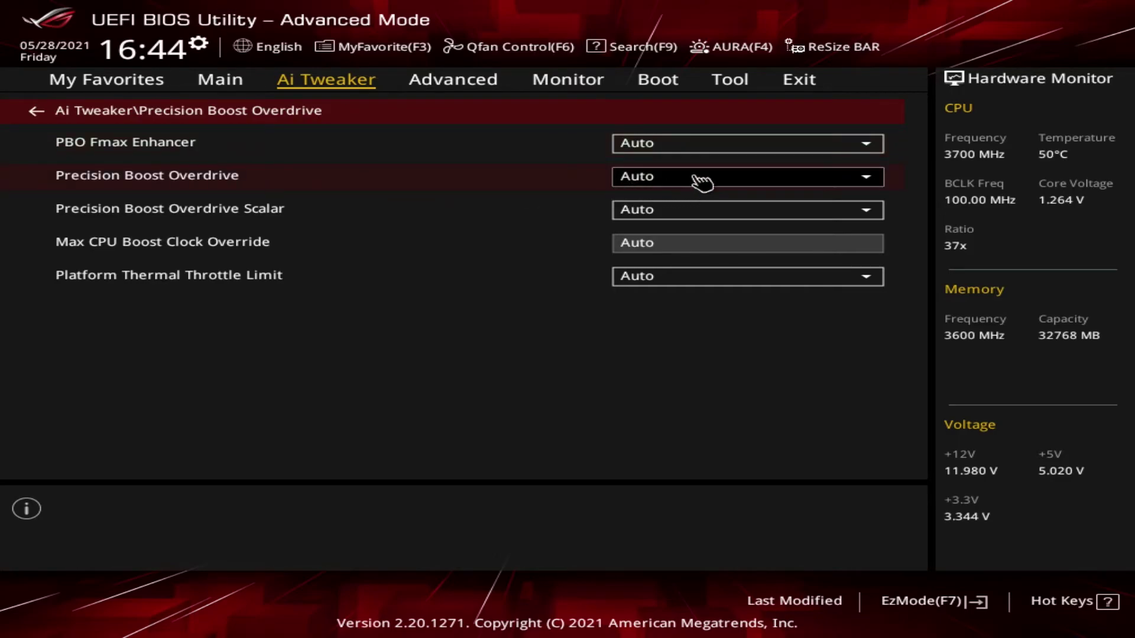
{"action": "left_click", "coordinate": [875, 178]}
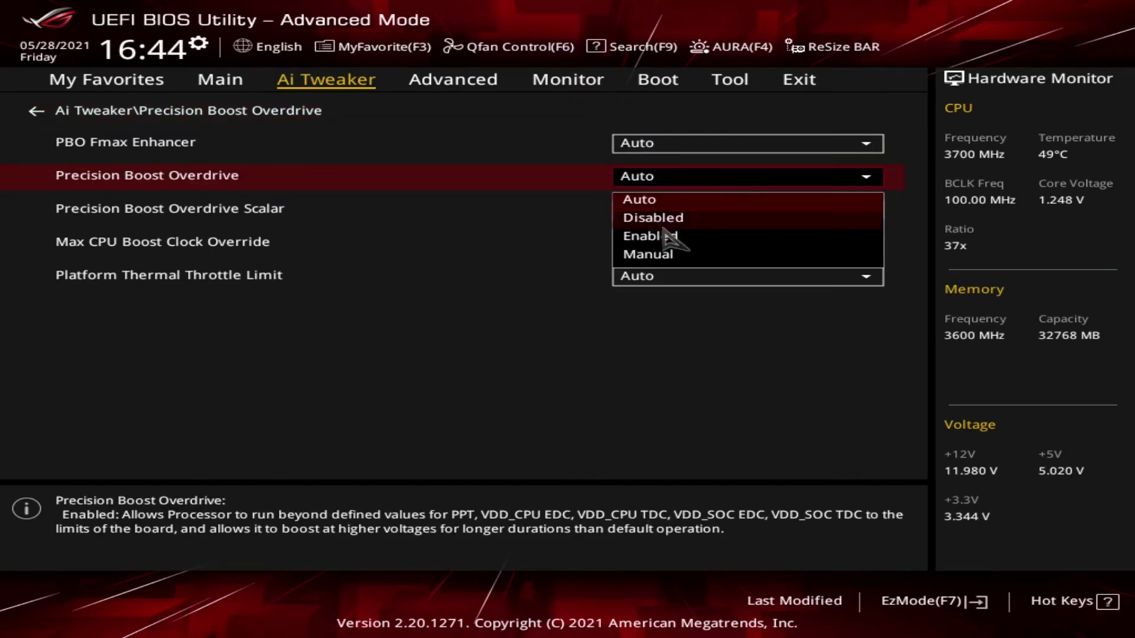
{"action": "left_click", "coordinate": [881, 182]}
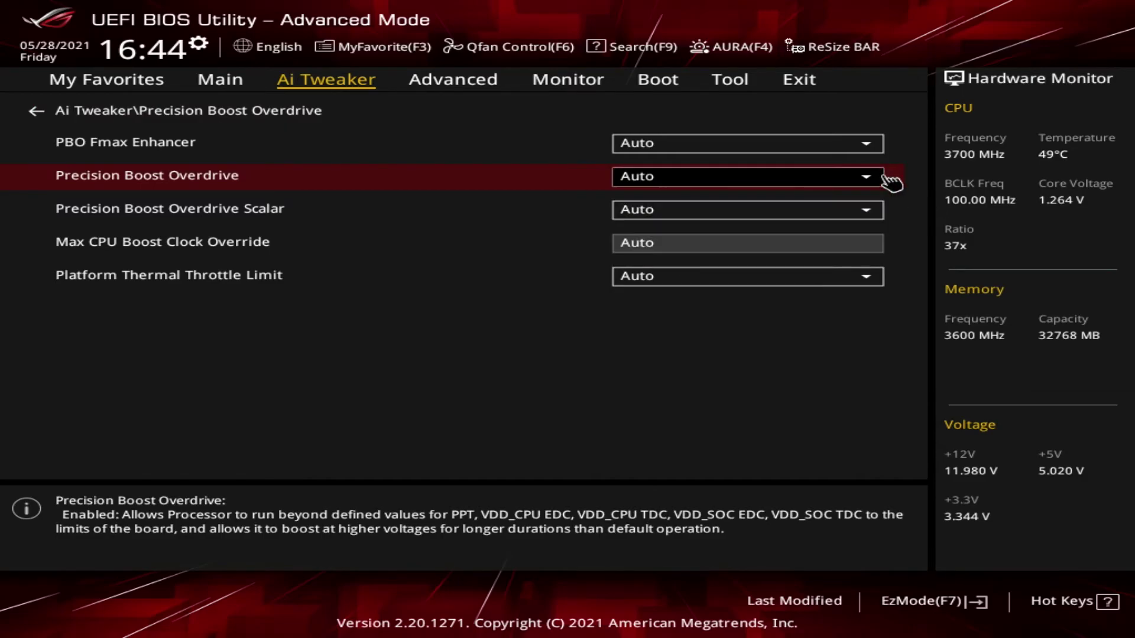
{"action": "left_click", "coordinate": [873, 219]}
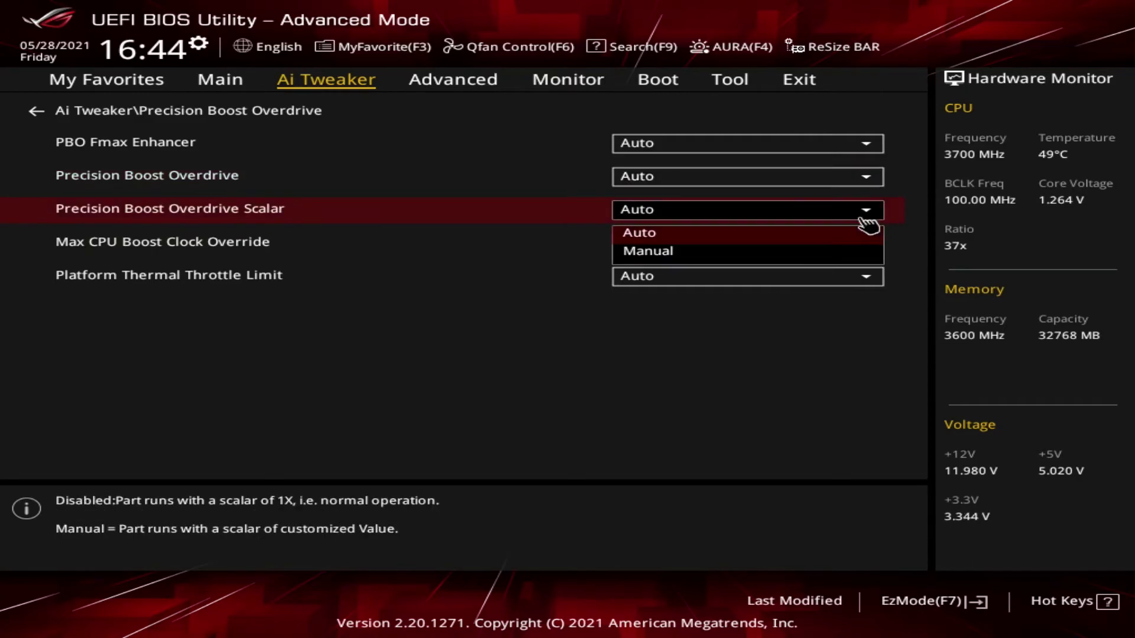
{"action": "left_click", "coordinate": [878, 217]}
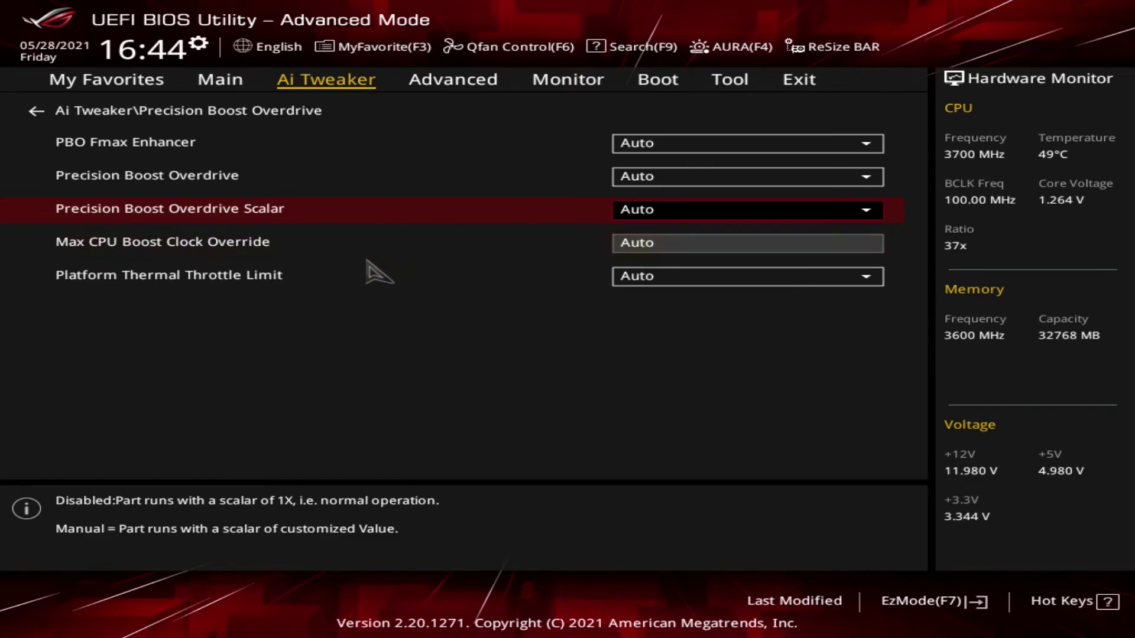
{"action": "left_click", "coordinate": [689, 254]}
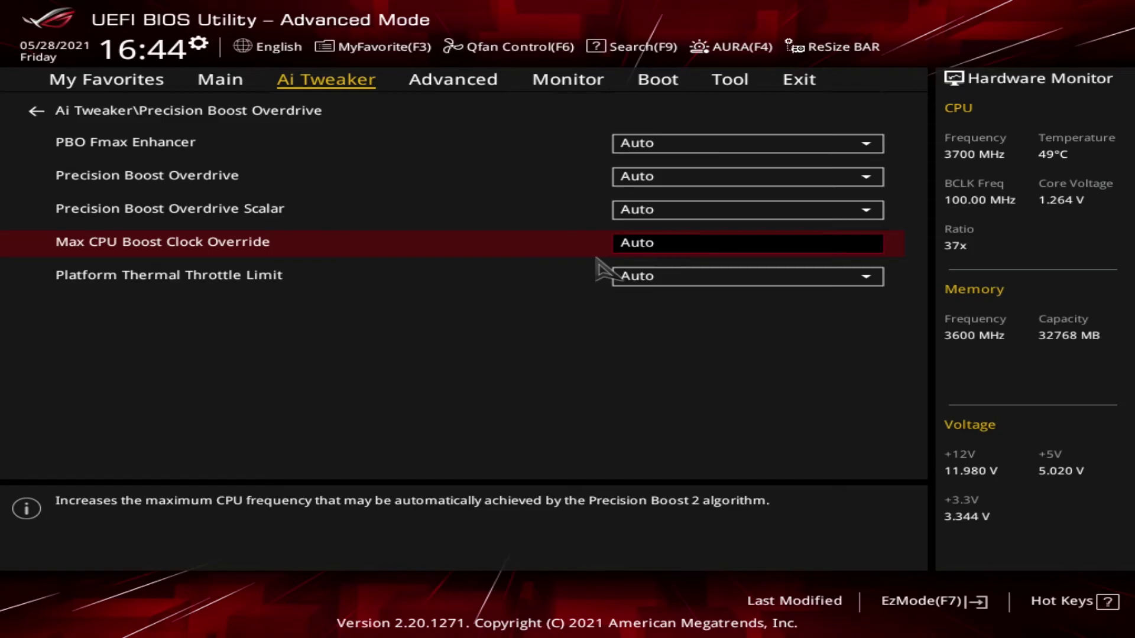
{"action": "type", "text": "500"}
{"action": "key", "text": "BackSpace"}
{"action": "key", "text": "BackSpace"}
{"action": "key", "text": "BackSpace"}
{"action": "type", "text": "200"}
{"action": "key", "text": "BackSpace"}
{"action": "key", "text": "BackSpace"}
{"action": "key", "text": "BackSpace"}
{"action": "type", "text": "auto"}
{"action": "key", "text": "Return"}
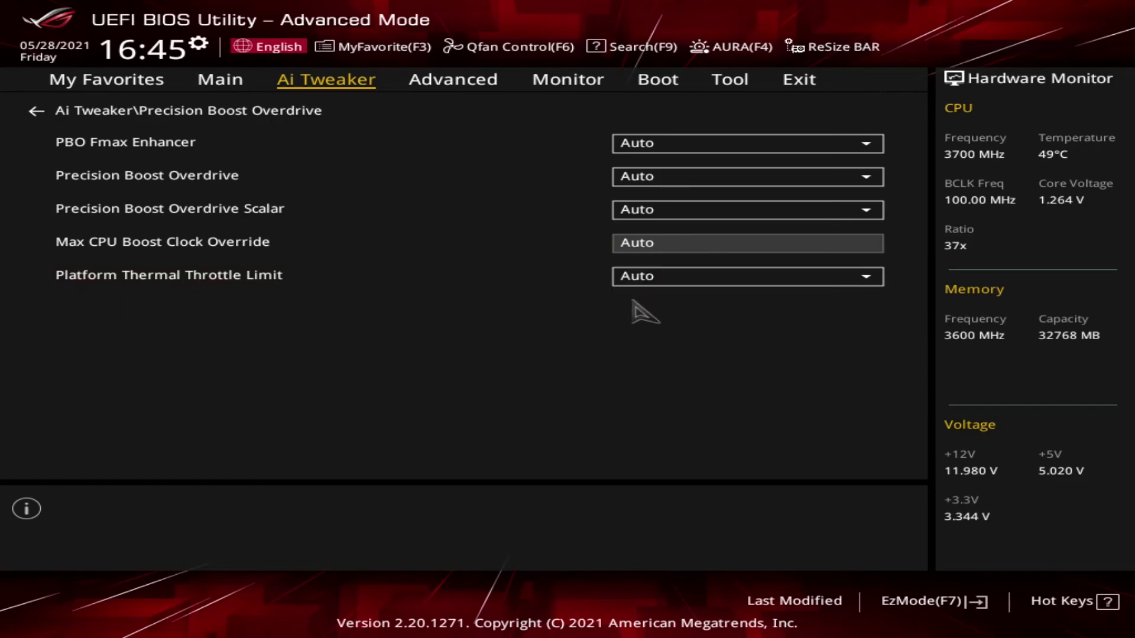
Set Platform Thermal Throttle Limit to Manual and try temperature values 80 and 90.
{"action": "left_click", "coordinate": [702, 292]}
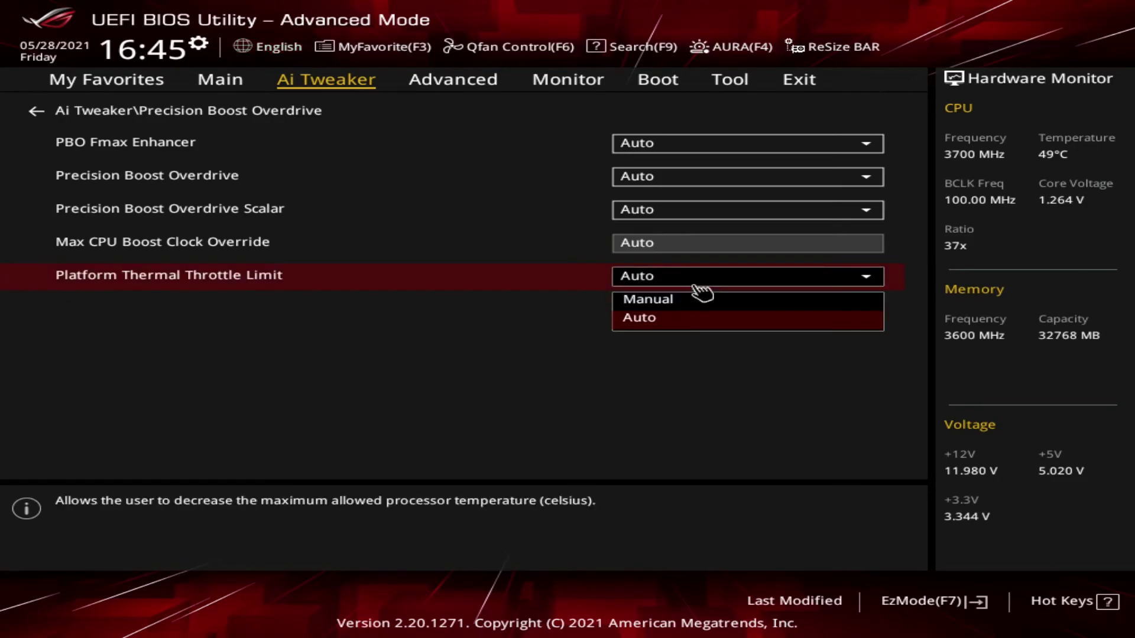
{"action": "left_click", "coordinate": [707, 301]}
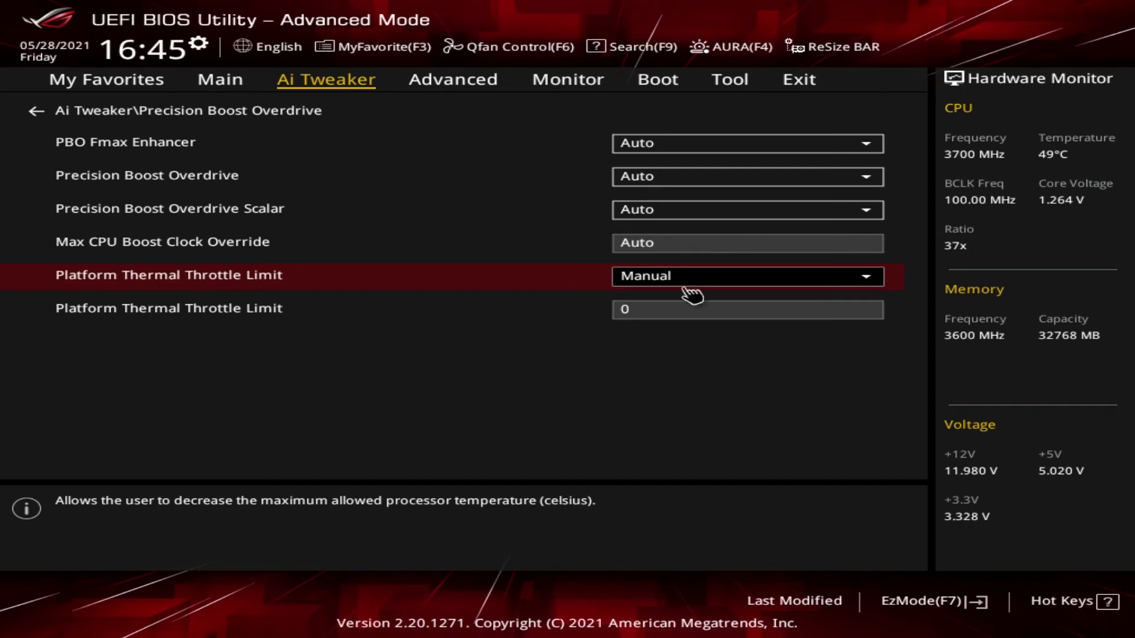
{"action": "left_click", "coordinate": [655, 318]}
{"action": "type", "text": "80"}
{"action": "key", "text": "BackSpace"}
{"action": "key", "text": "BackSpace"}
{"action": "type", "text": "90"}
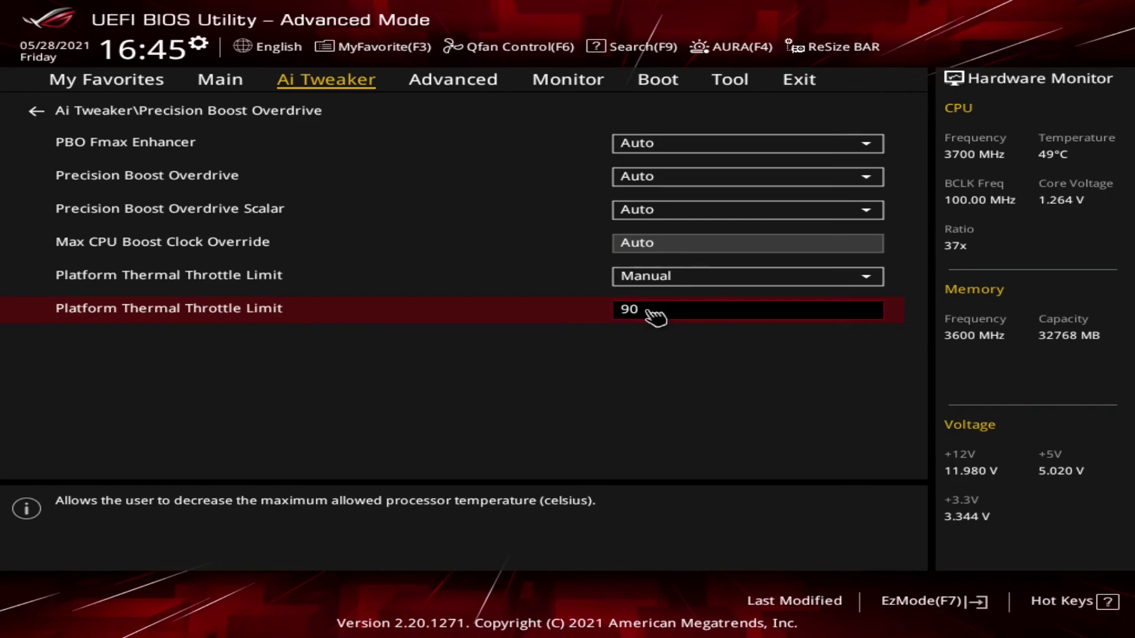
Try 255, then commit 300 and dismiss the invalid-range error.
{"action": "key", "text": "BackSpace"}
{"action": "key", "text": "BackSpace"}
{"action": "type", "text": "255"}
{"action": "key", "text": "BackSpace"}
{"action": "key", "text": "BackSpace"}
{"action": "key", "text": "BackSpace"}
{"action": "type", "text": "300"}
{"action": "key", "text": "Return"}
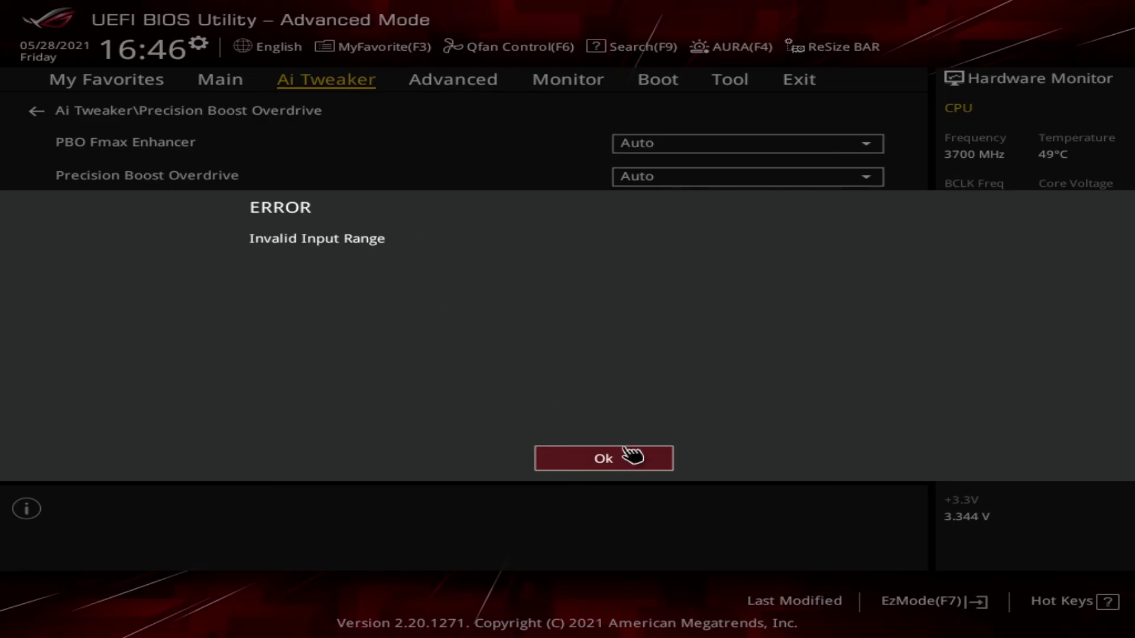
{"action": "left_click", "coordinate": [612, 461]}
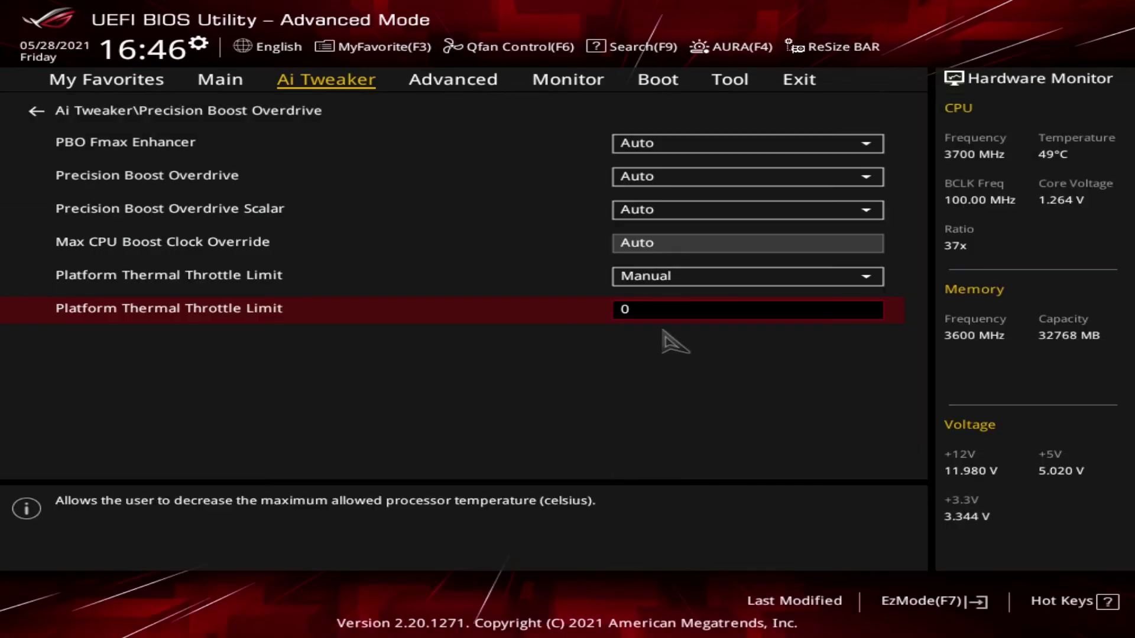